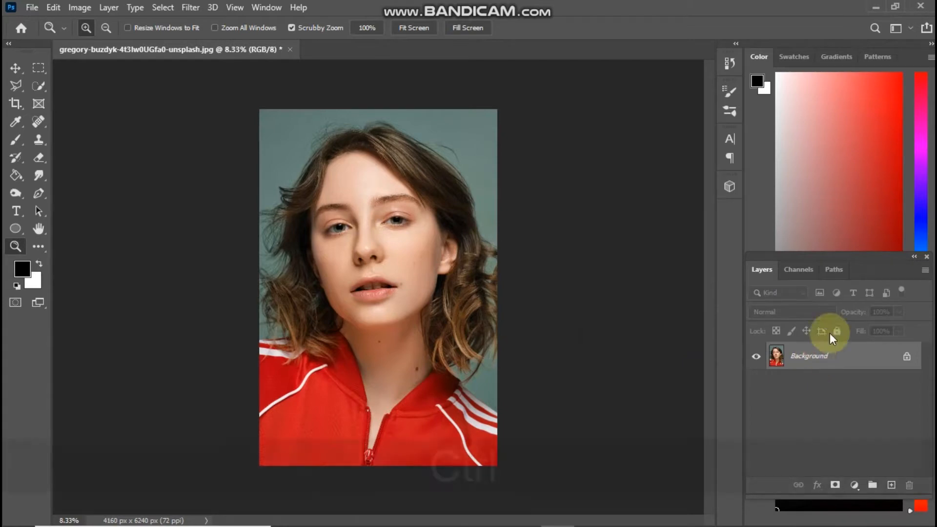
Duplicate the background layer and add a Hue/Saturation adjustment layer above the copy with saturation at -100.
key("ctrl+j")
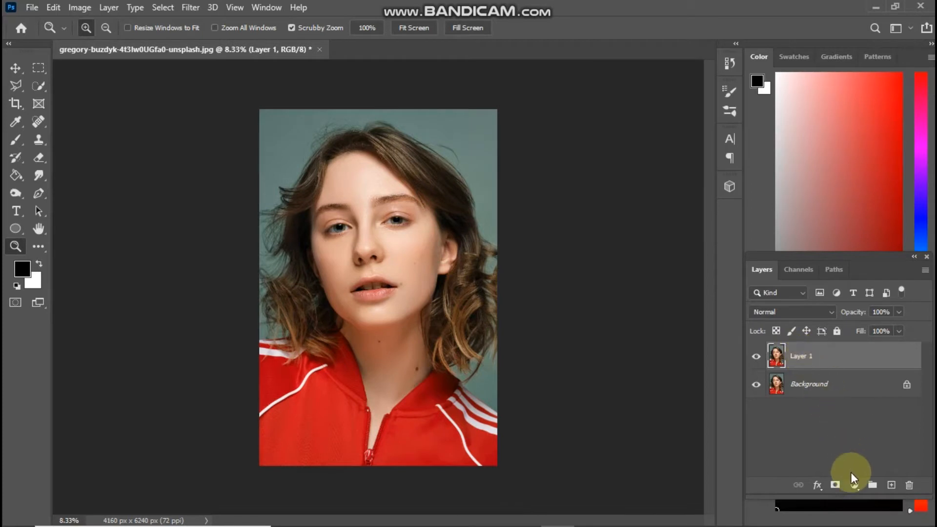
left_click(855, 485)
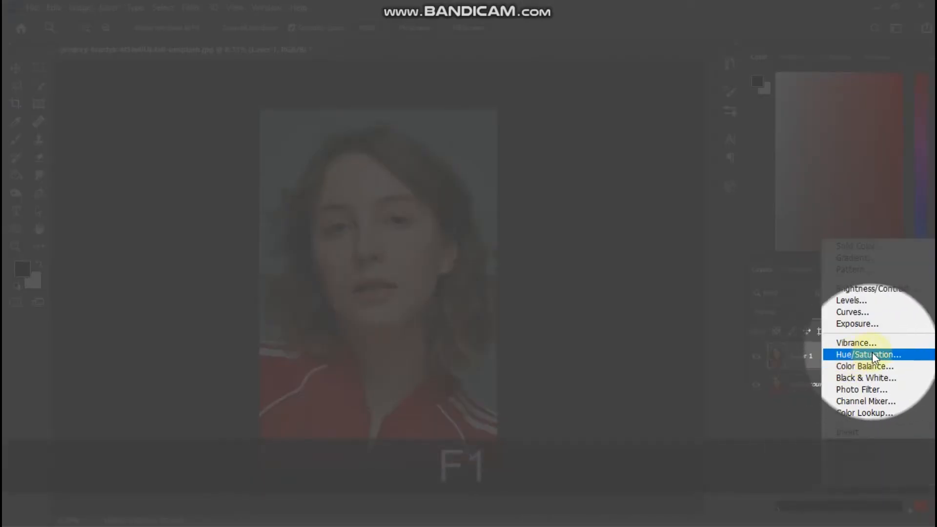
left_click(854, 355)
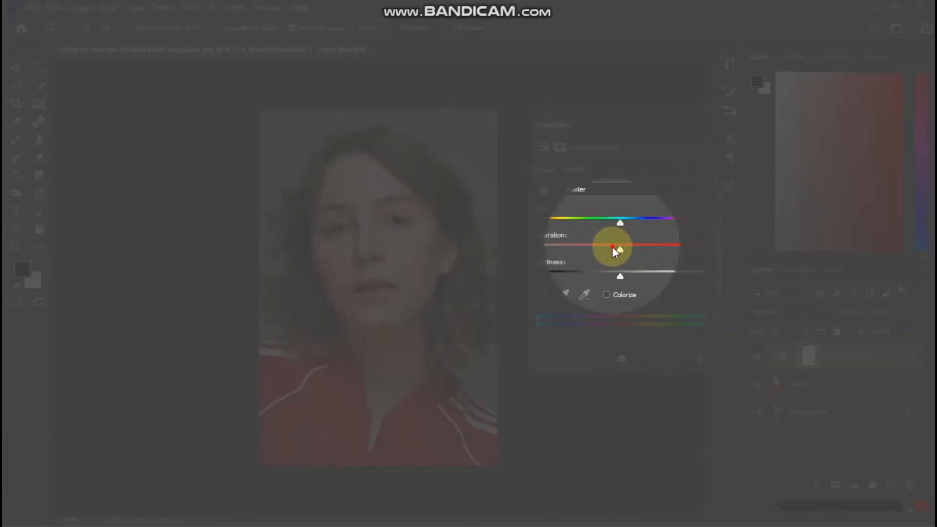
left_click_drag(612, 247, 517, 237)
key("F1")
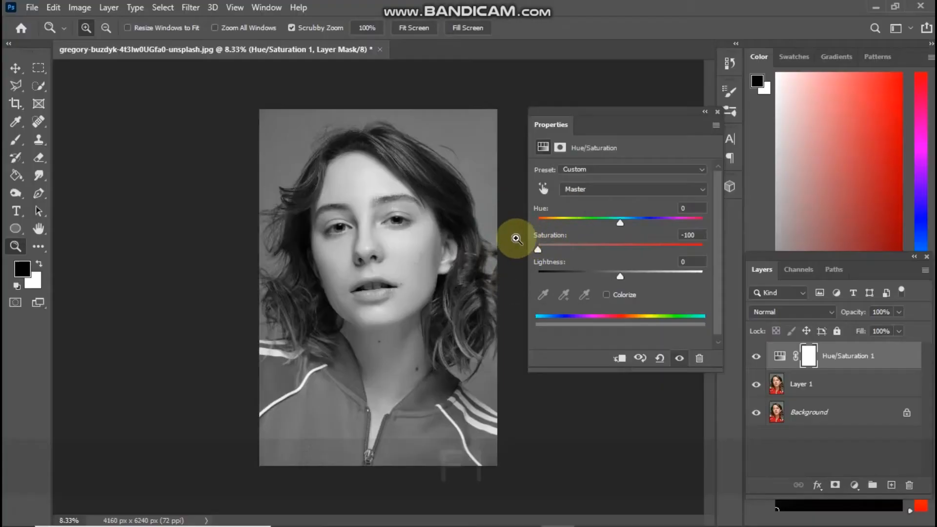
left_click(717, 112)
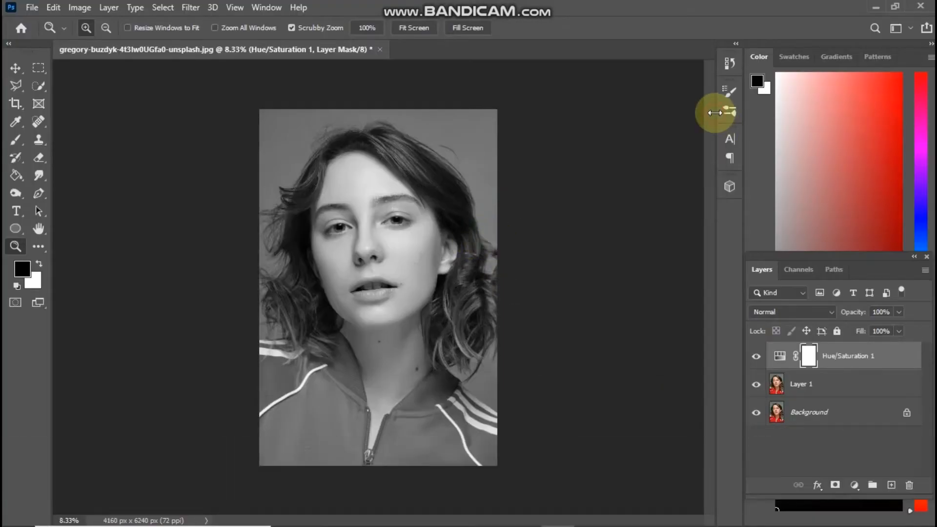
left_click(782, 311)
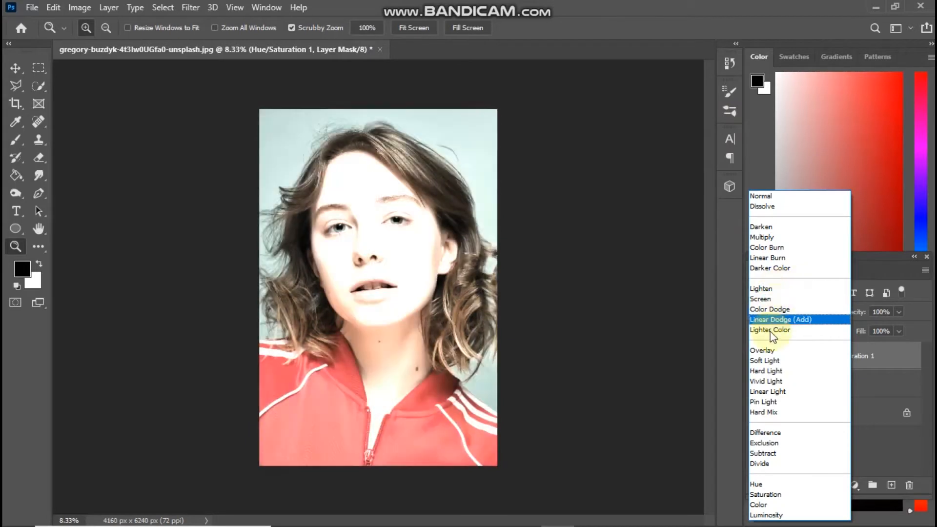
left_click(873, 360)
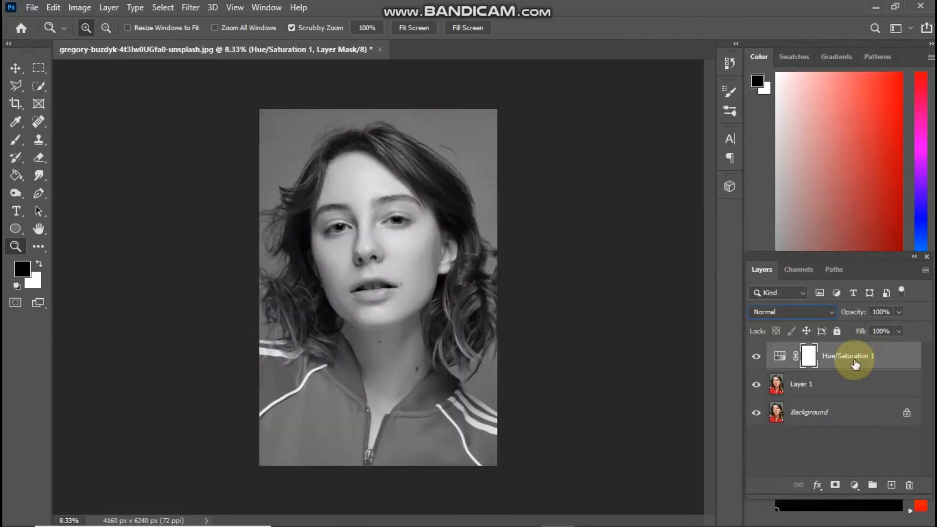
Invert the colours of Layer 1 and set its blend mode to Color Dodge.
left_click(843, 389)
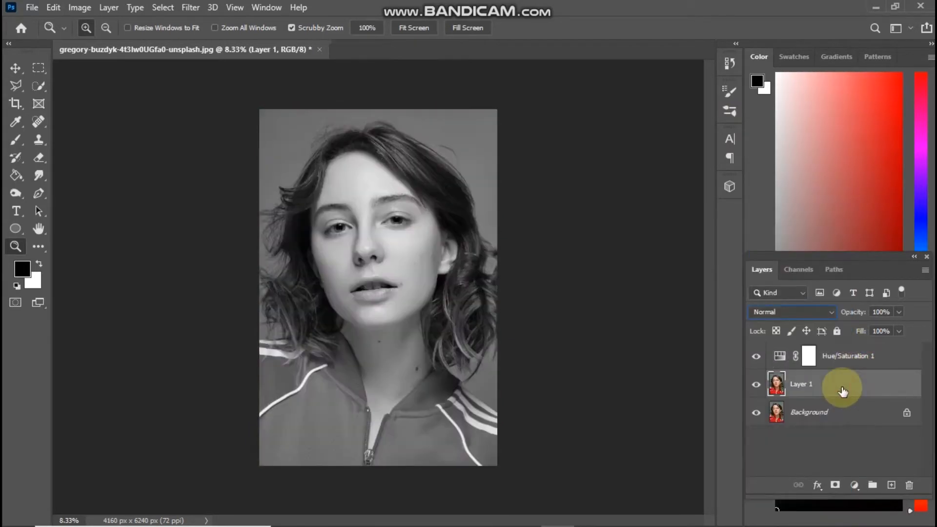
key("ctrl+i")
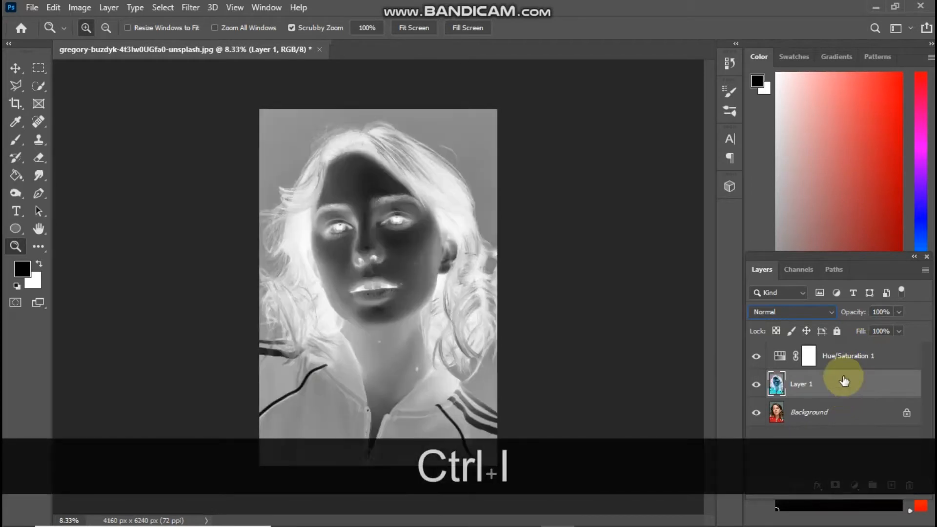
left_click(792, 311)
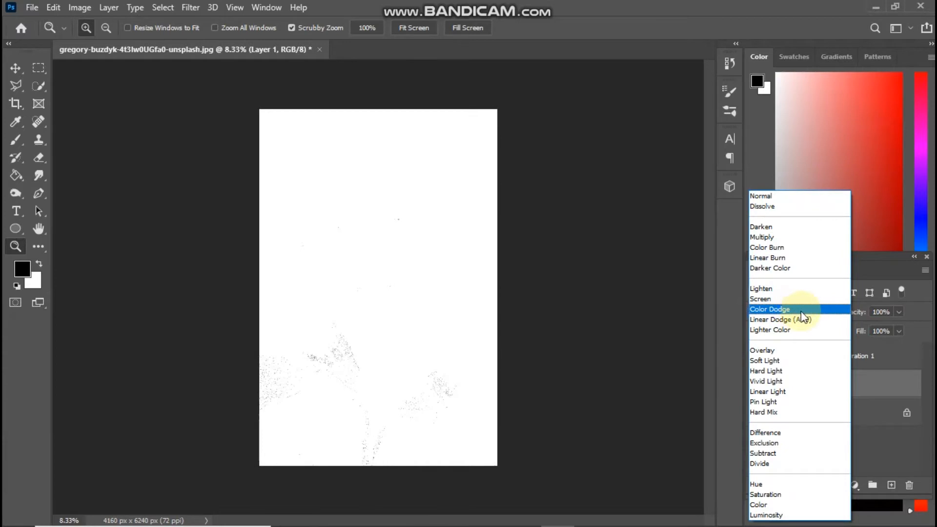
left_click(801, 310)
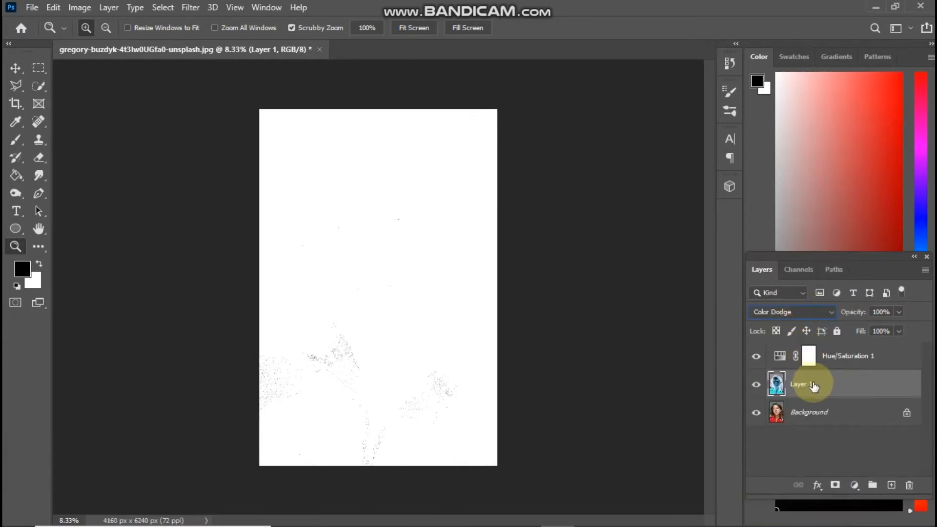
Apply a Gaussian Blur with a radius of 263.1 pixels to the inverted Layer 1.
left_click(196, 9)
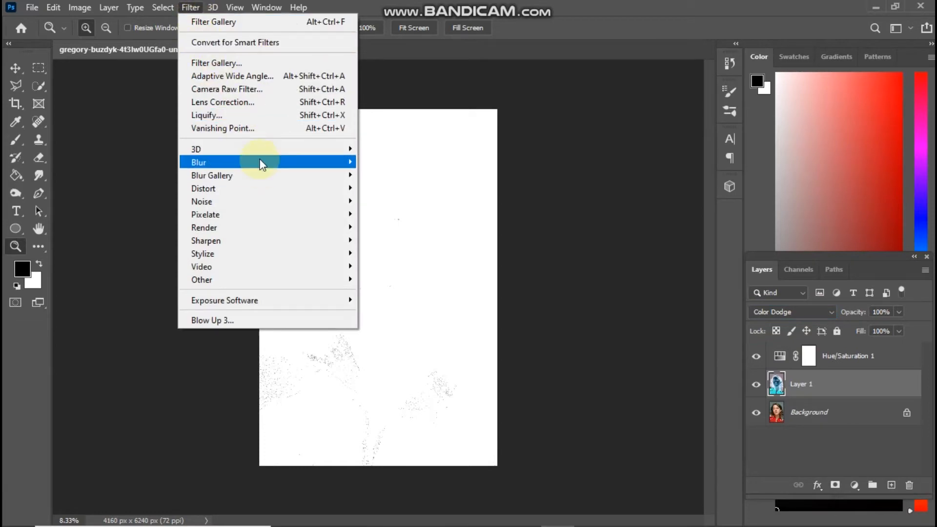
mouse_move(272, 162)
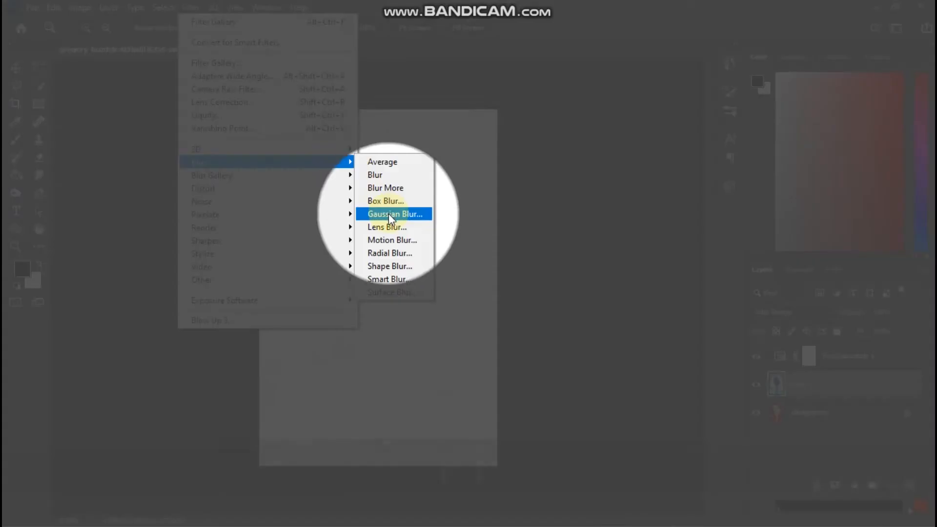
left_click(388, 214)
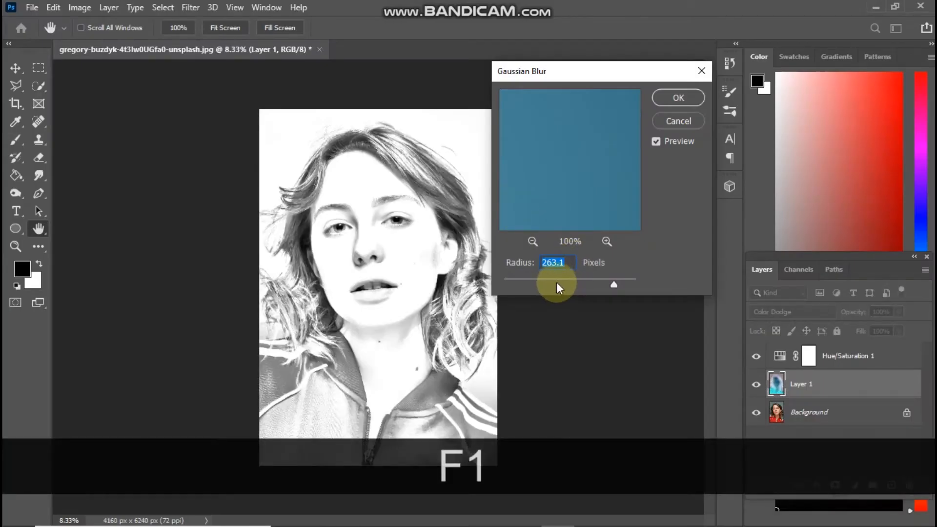
mouse_move(557, 280)
left_mouse_down()
mouse_move(508, 277)
mouse_move(614, 282)
left_mouse_up()
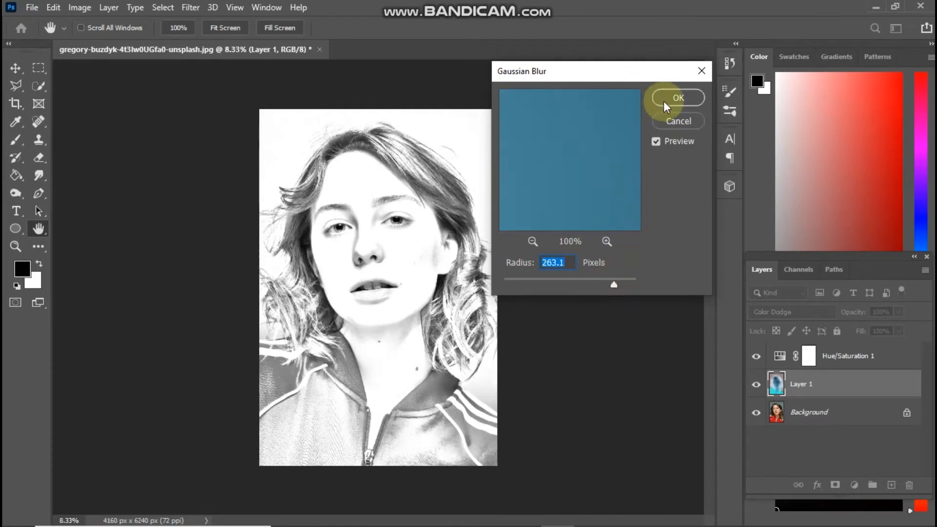
left_click(678, 98)
key("z")
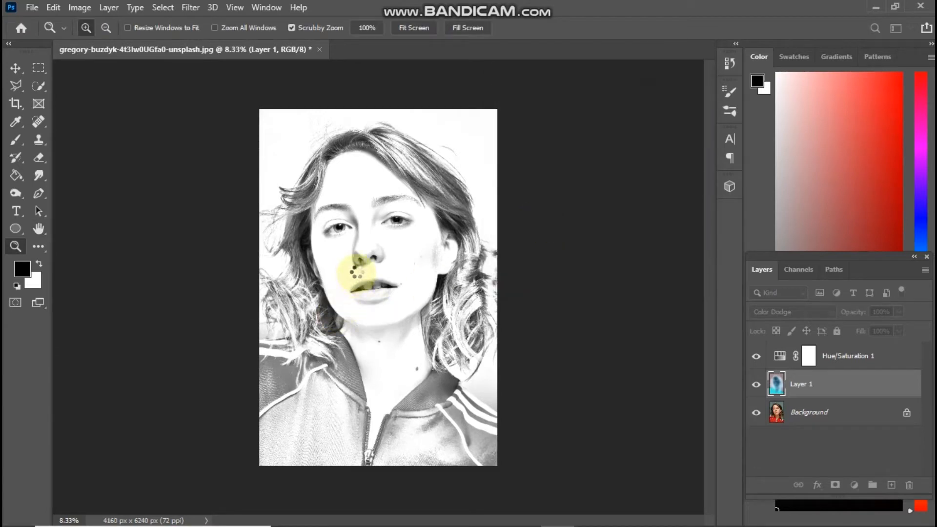
mouse_move(363, 262)
left_mouse_down()
mouse_move(408, 291)
mouse_move(363, 266)
left_mouse_up()
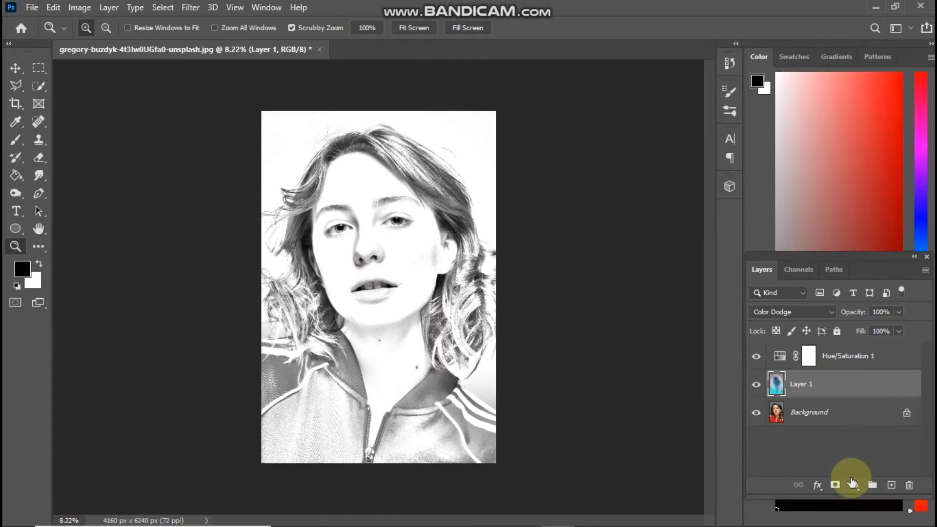
Add a Brightness/Contrast adjustment layer above Layer 1 with brightness -37 and contrast 13.
left_click(854, 484)
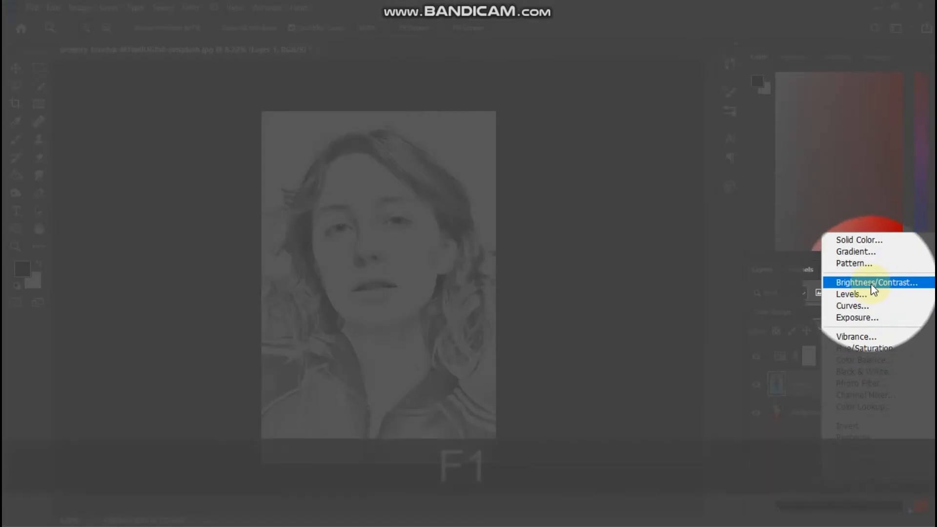
left_click(871, 284)
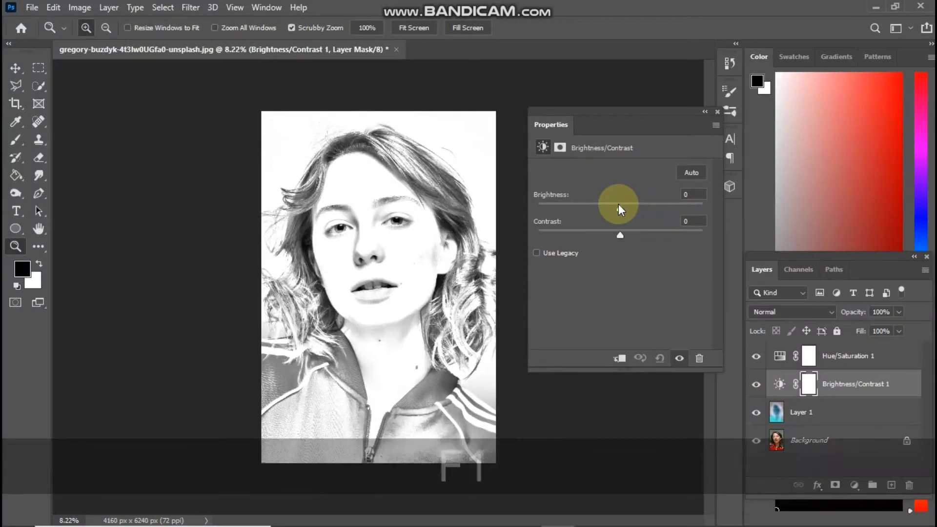
left_click_drag(619, 204, 631, 235)
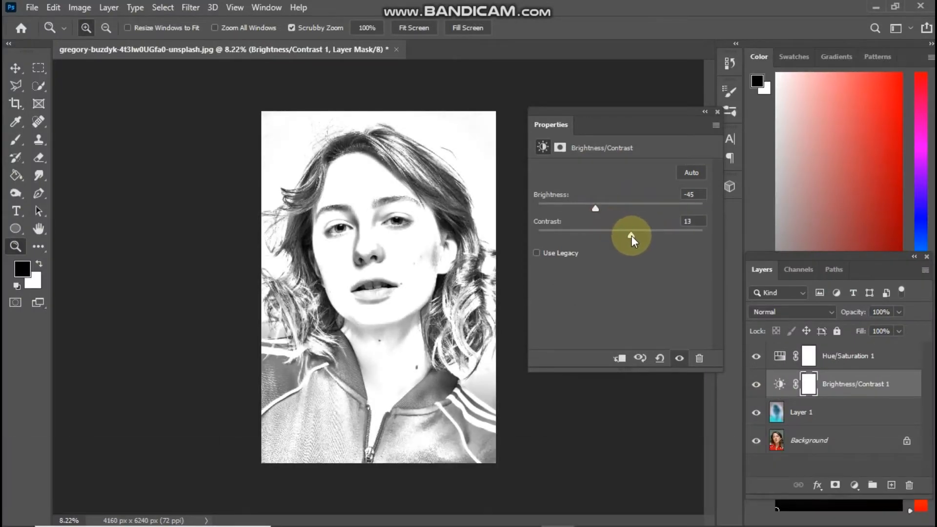
left_click(599, 207)
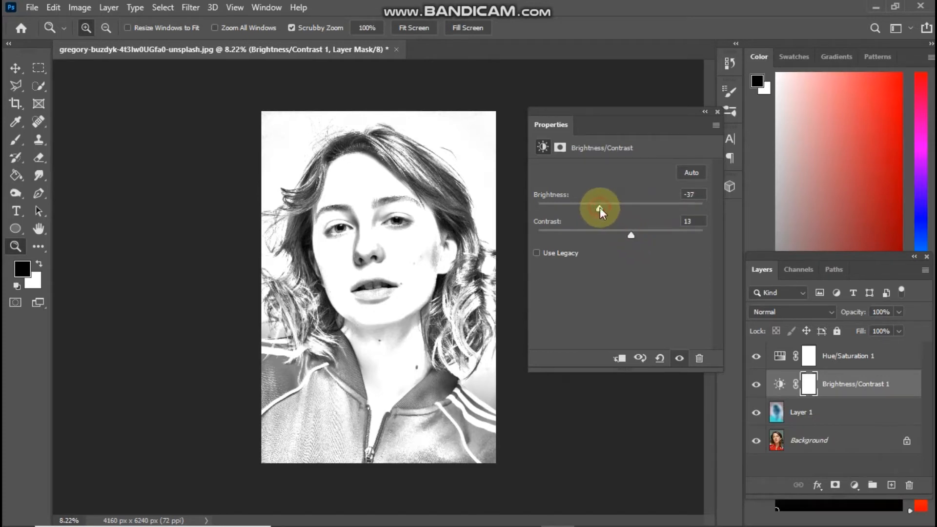
left_click(717, 112)
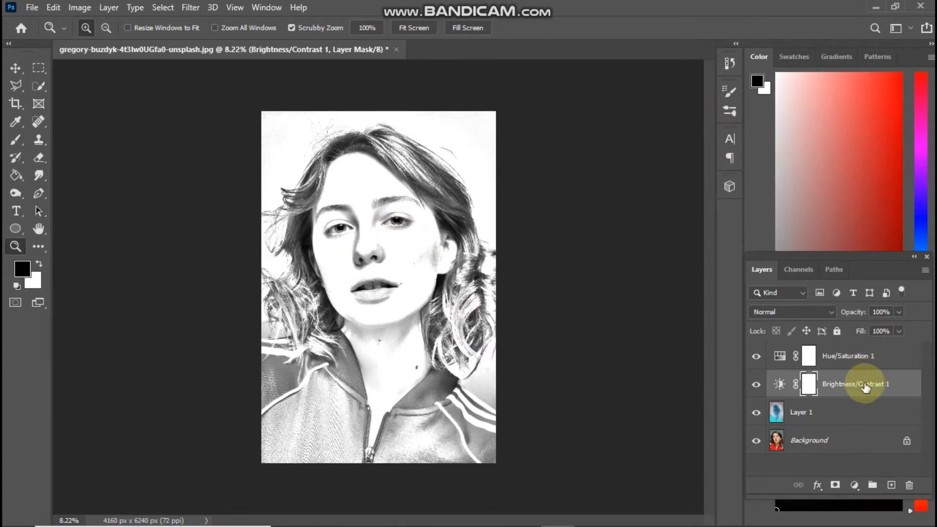
Stamp all visible layers into a new layer and move it to the top of the layer stack.
key("shift+ctrl")
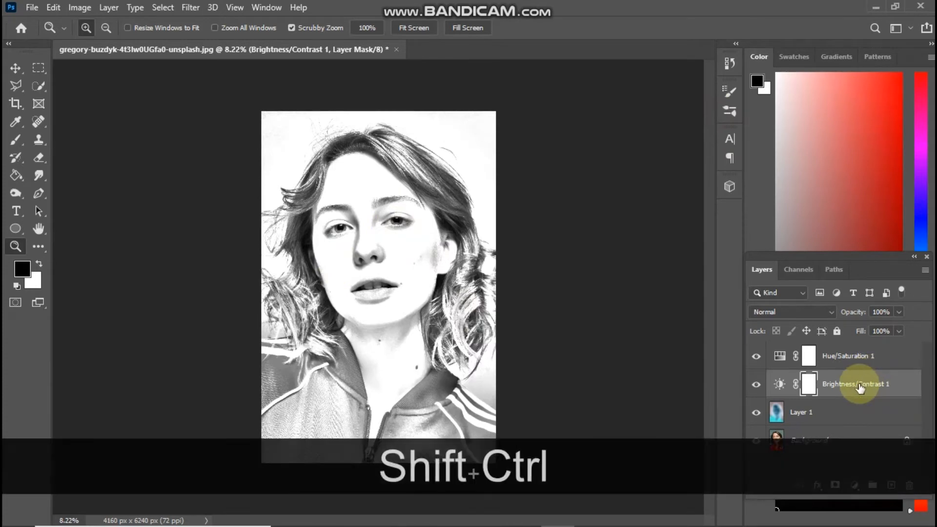
key("ctrl+shift+alt+e")
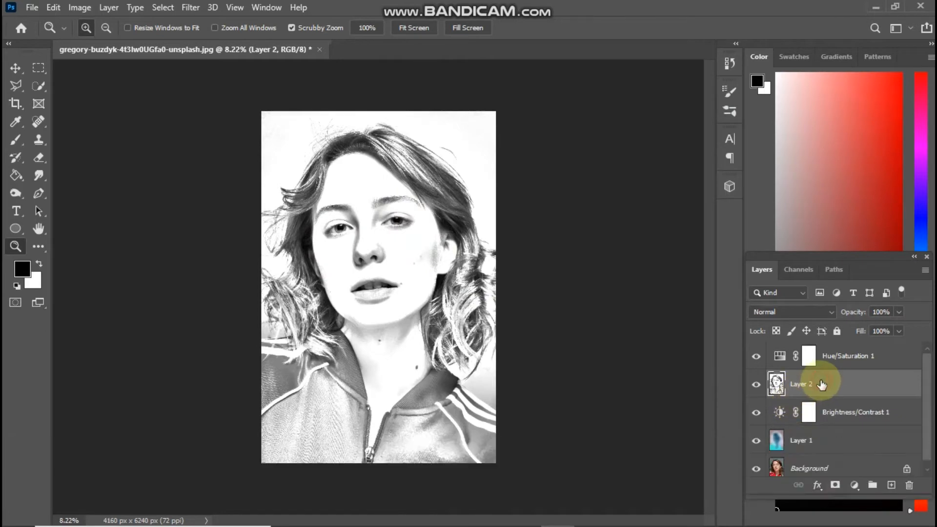
left_click_drag(821, 383, 836, 355)
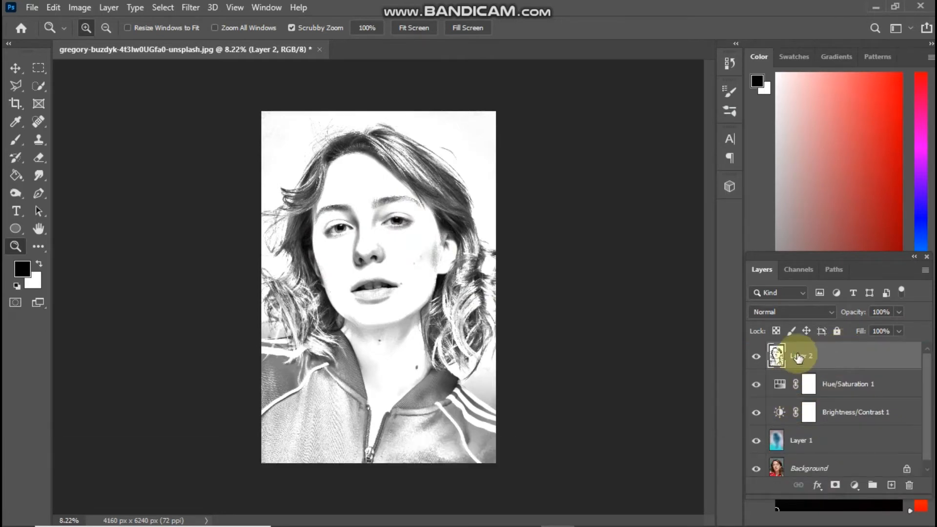
Add 20.61% uniform noise to the merged Layer 2 and compare the face with that layer hidden and shown.
left_click(189, 8)
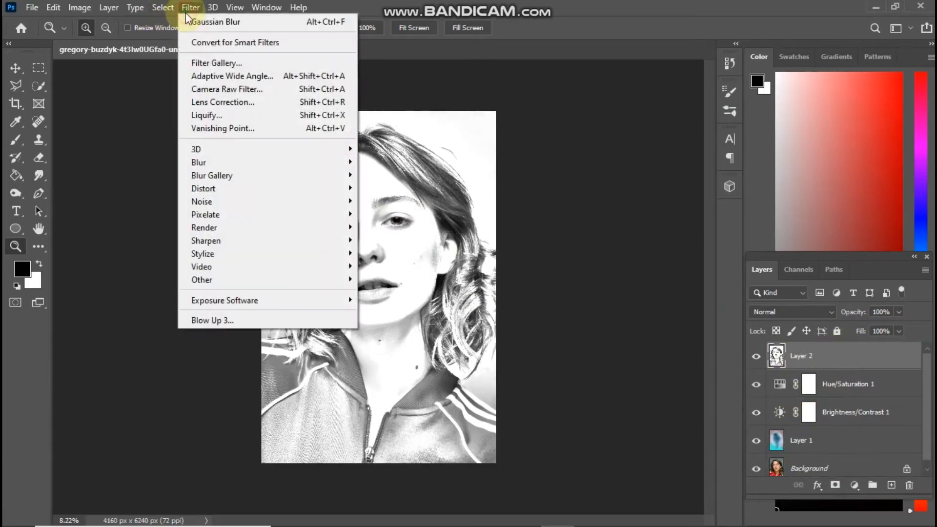
mouse_move(234, 200)
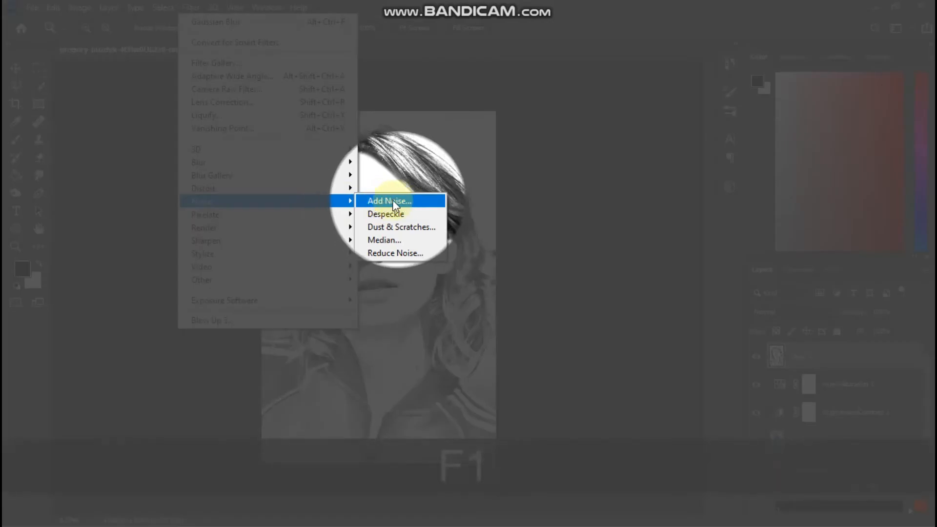
left_click(391, 201)
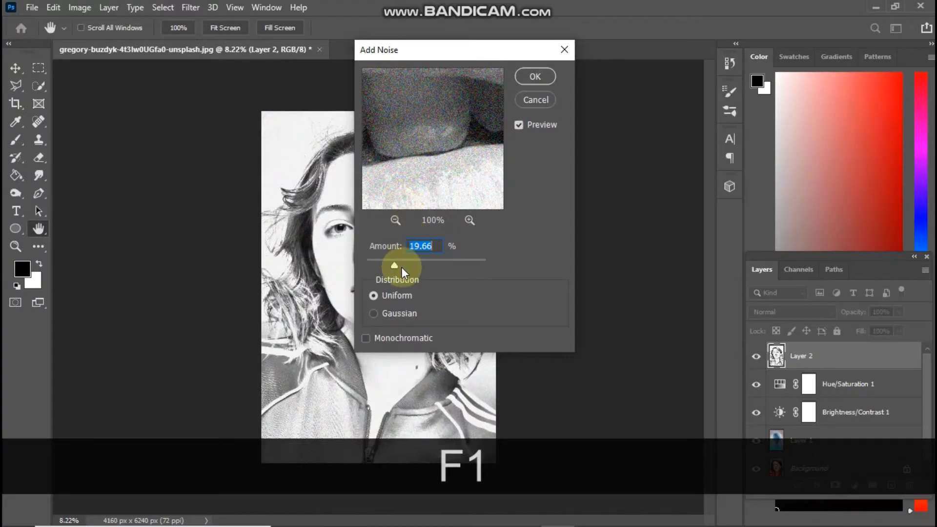
mouse_move(391, 259)
left_mouse_down()
mouse_move(383, 263)
mouse_move(397, 265)
left_mouse_up()
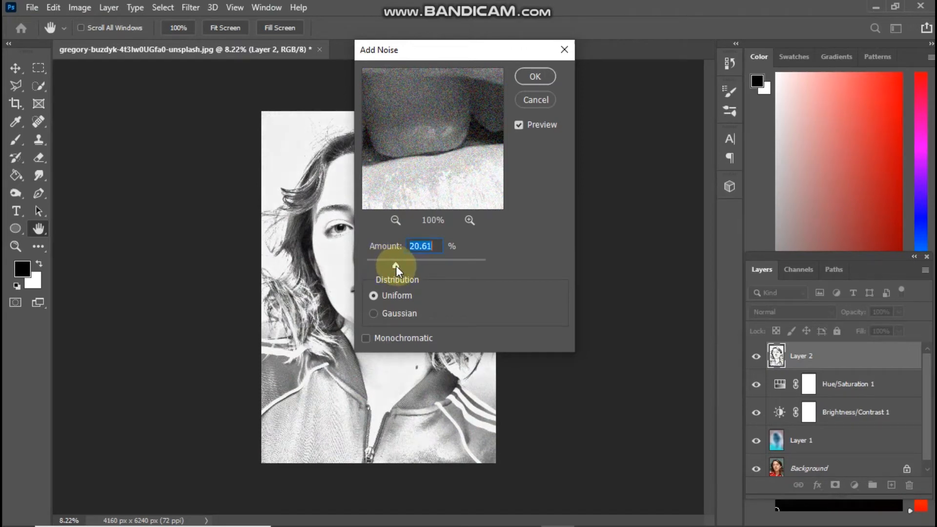
left_click(532, 77)
left_click_drag(372, 238, 433, 304)
left_click_drag(376, 268, 364, 293)
left_click(756, 359)
left_click(756, 359)
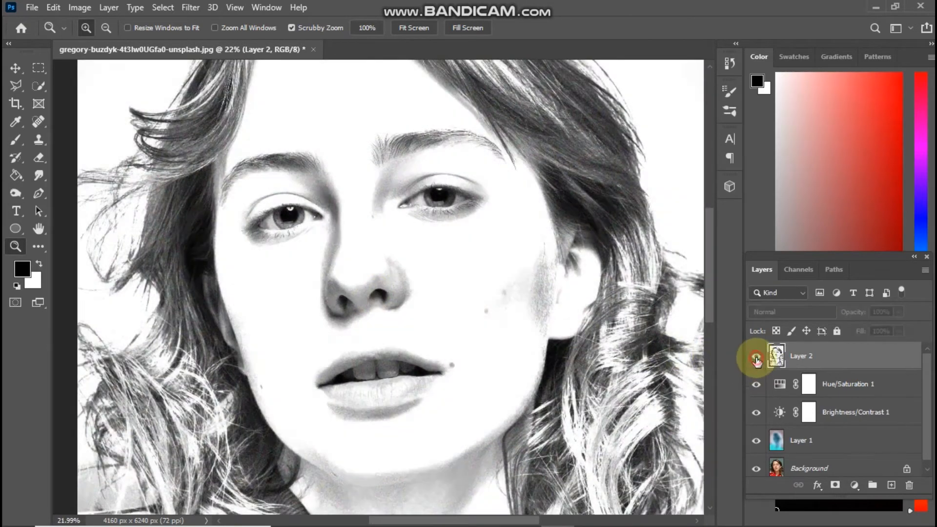
left_click_drag(578, 347, 525, 344)
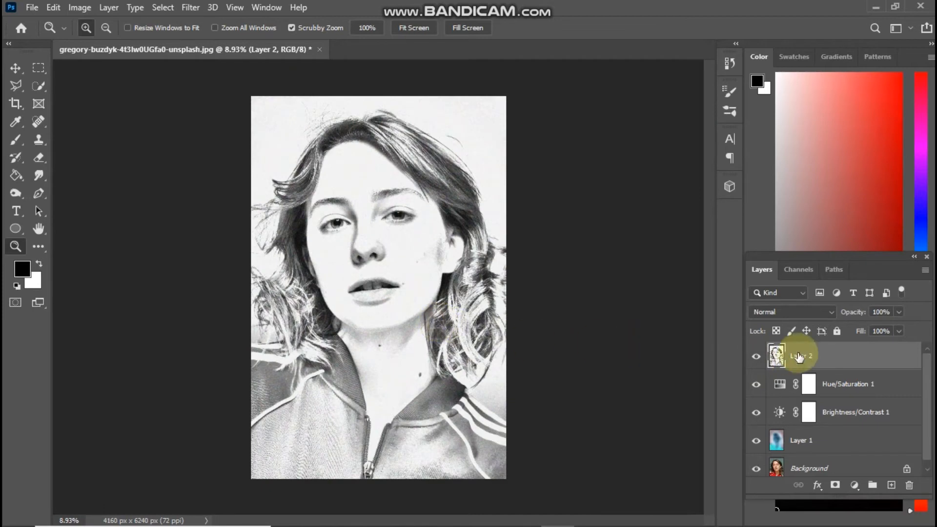
Apply Smart Sharpen to Layer 2 with amount 38%, radius 0.4 px, noise reduction 0% and Lens Blur removal.
left_click(186, 11)
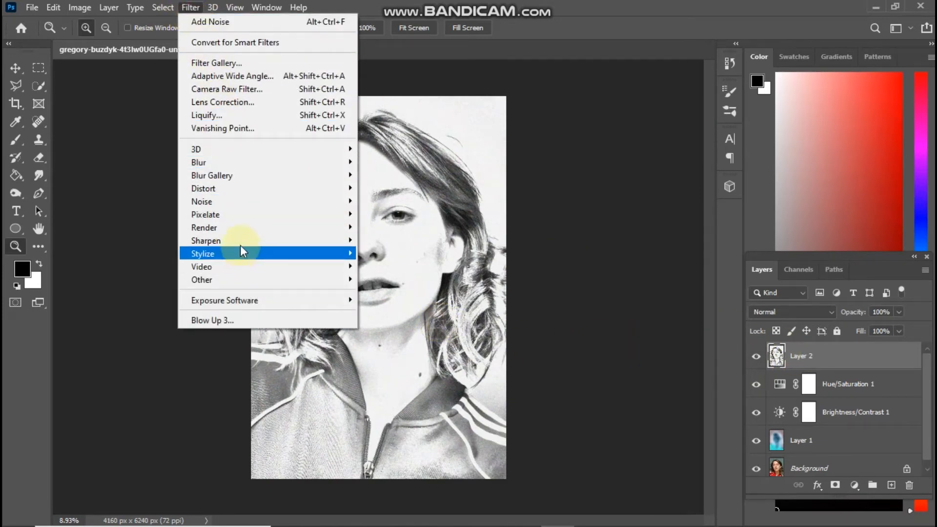
mouse_move(241, 241)
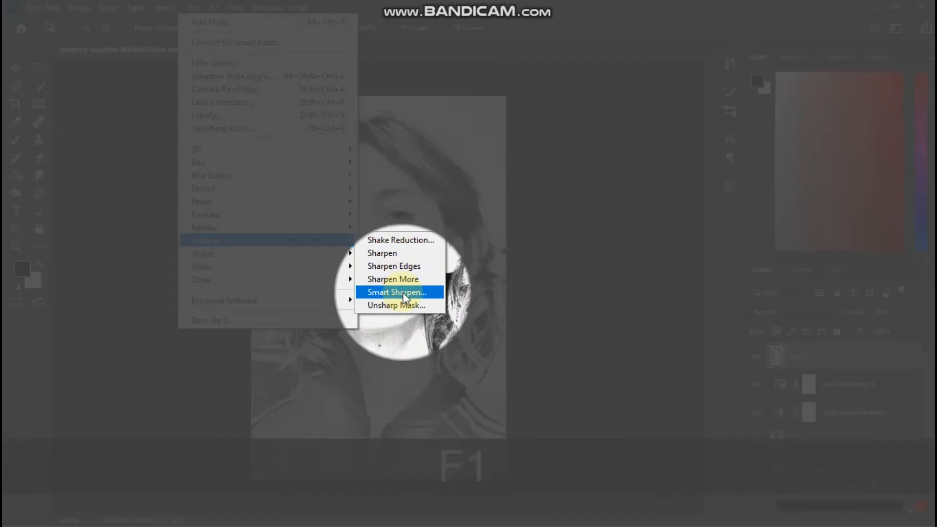
left_click(402, 292)
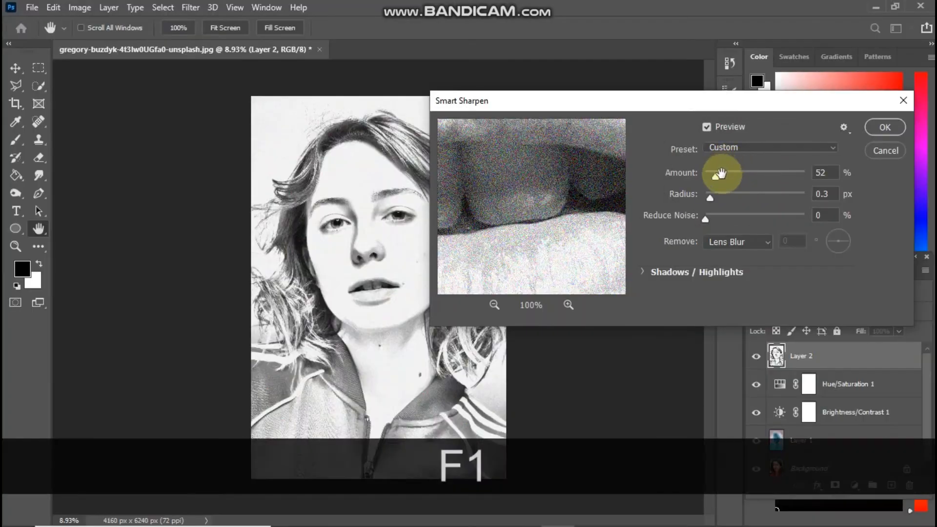
mouse_move(715, 180)
left_mouse_down()
mouse_move(711, 192)
mouse_move(710, 180)
left_mouse_up()
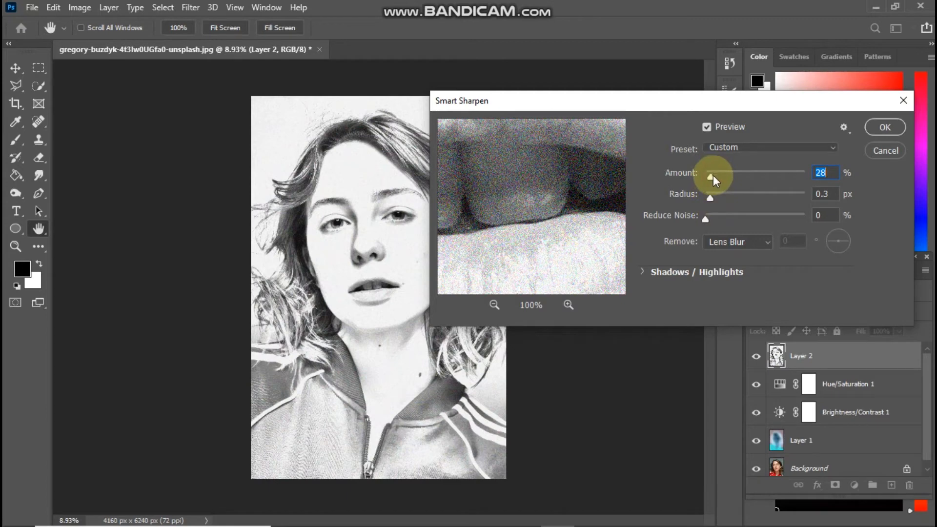
left_click_drag(713, 175, 709, 200)
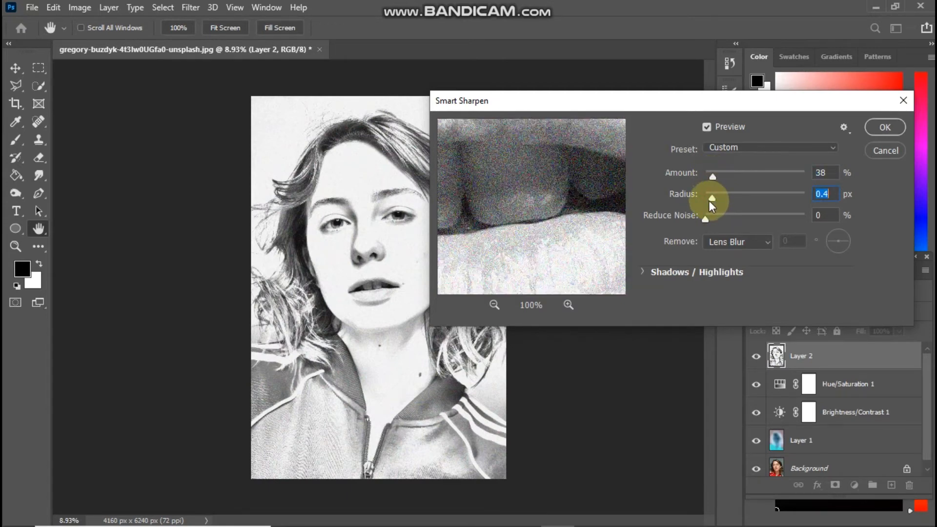
key("z")
left_click(876, 127)
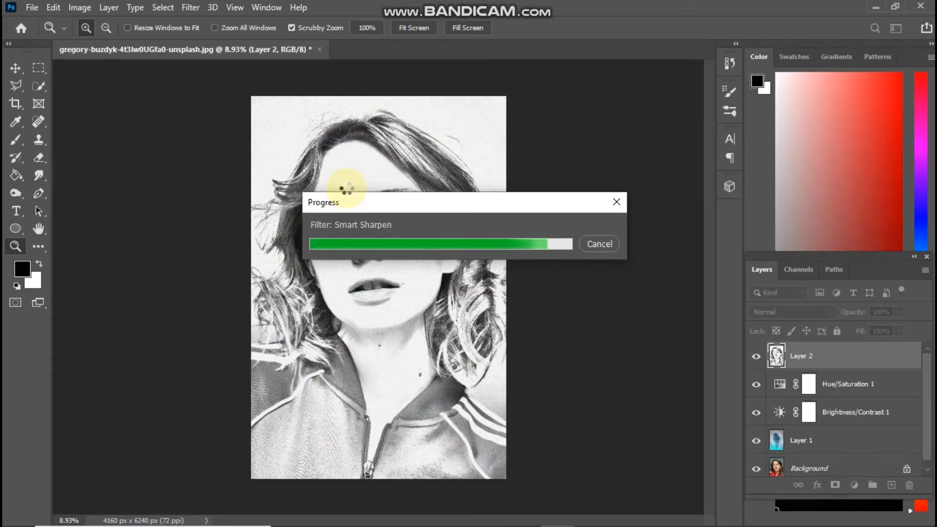
mouse_move(358, 201)
left_mouse_down()
mouse_move(395, 268)
mouse_move(372, 230)
mouse_move(412, 278)
mouse_move(360, 209)
left_mouse_up()
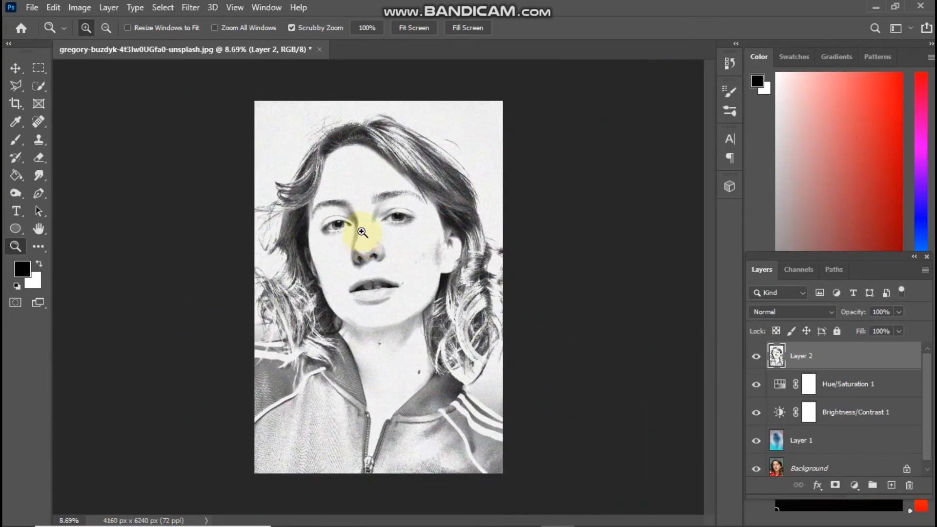
Apply the Poster Edges filter to Layer 2 with edge thickness 1, edge intensity 1 and posterization 3, and compare with the layer hidden.
left_click(197, 9)
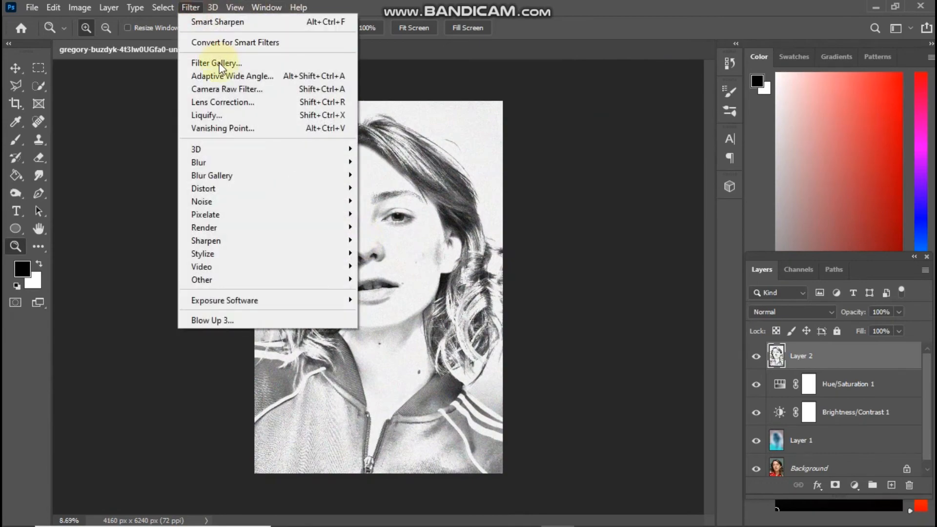
left_click(264, 64)
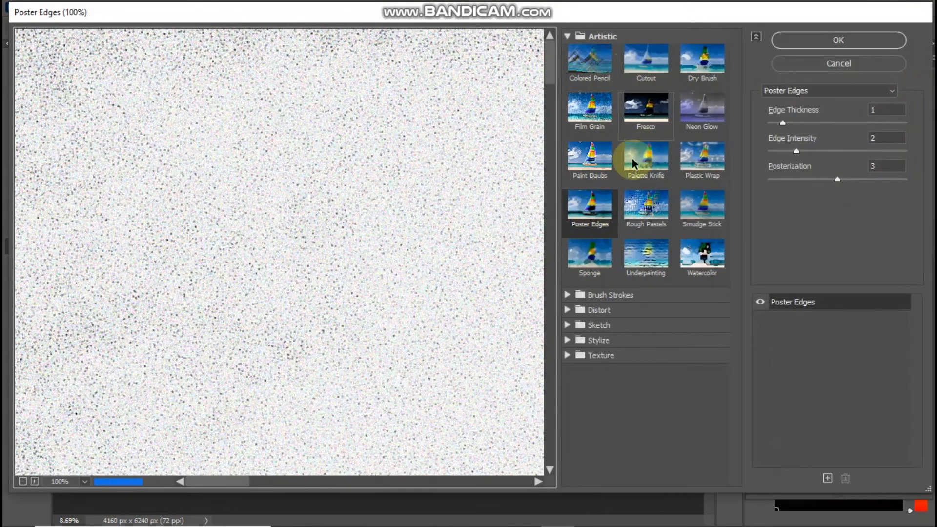
left_click(582, 212)
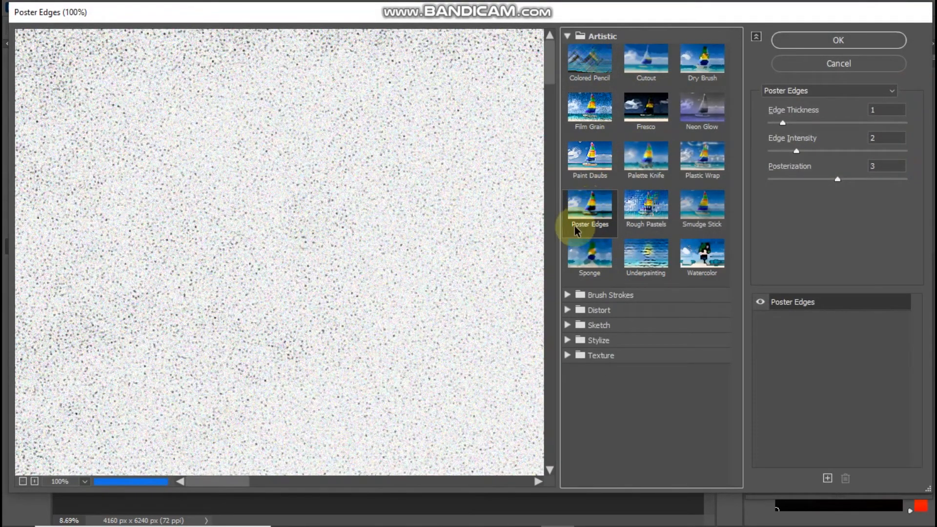
left_click(22, 482)
left_click(22, 483)
left_click(22, 482)
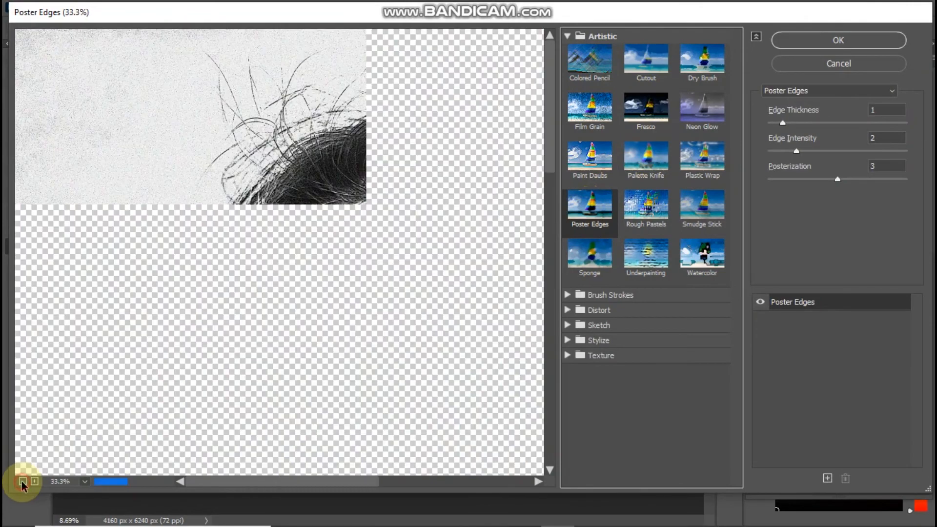
left_click(22, 483)
left_click(21, 482)
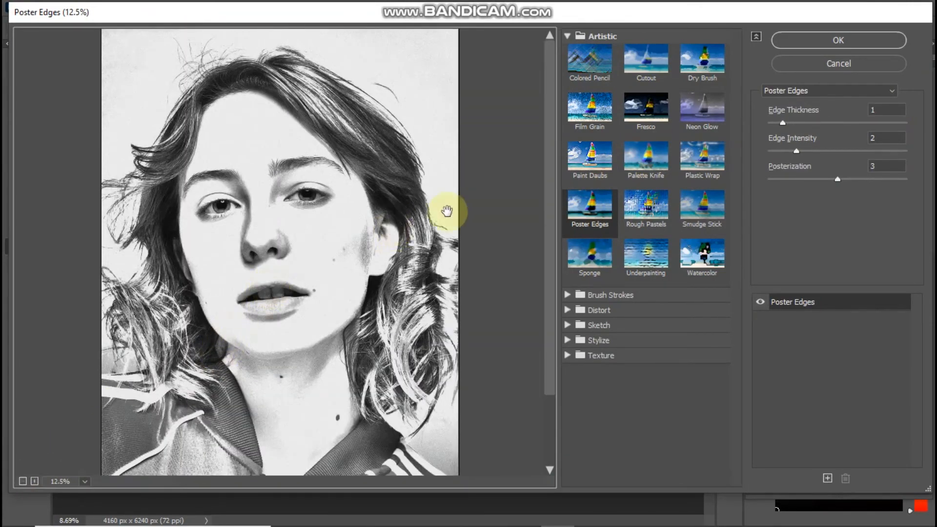
left_click_drag(785, 155, 783, 155)
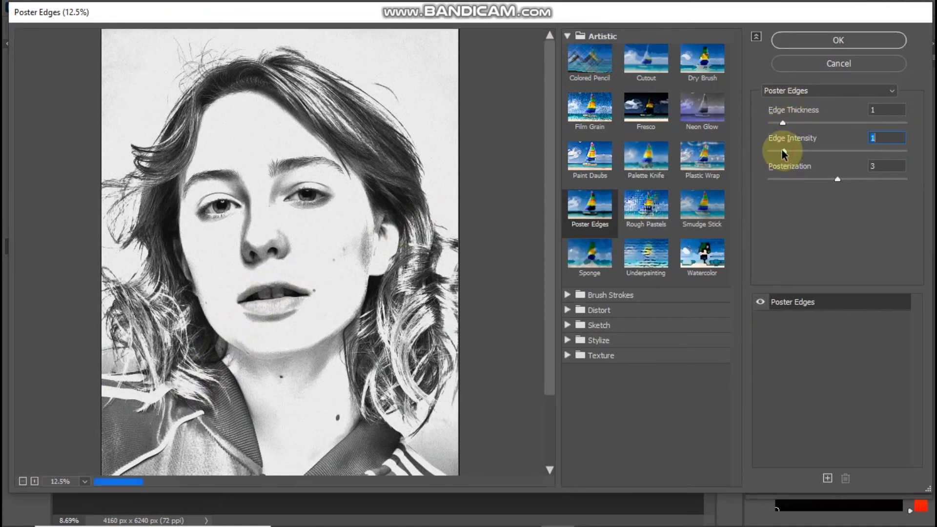
left_click(783, 124)
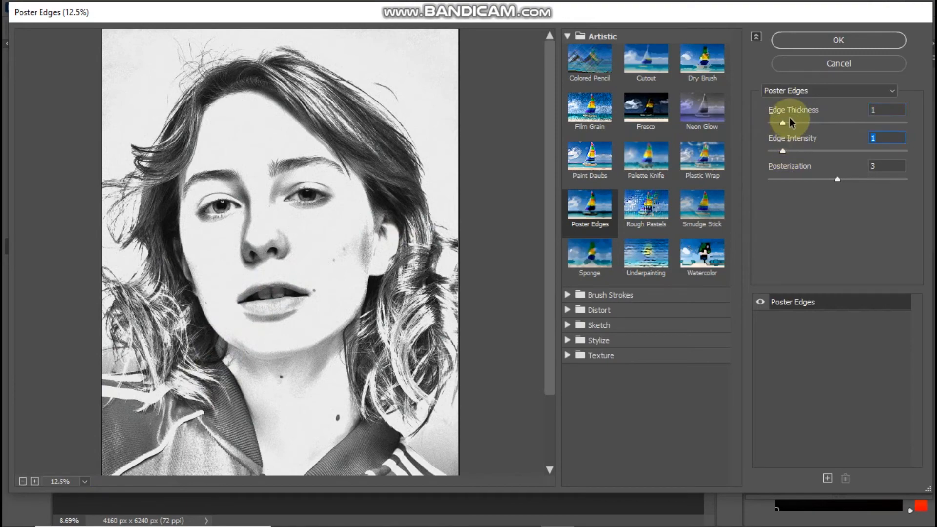
left_click(808, 49)
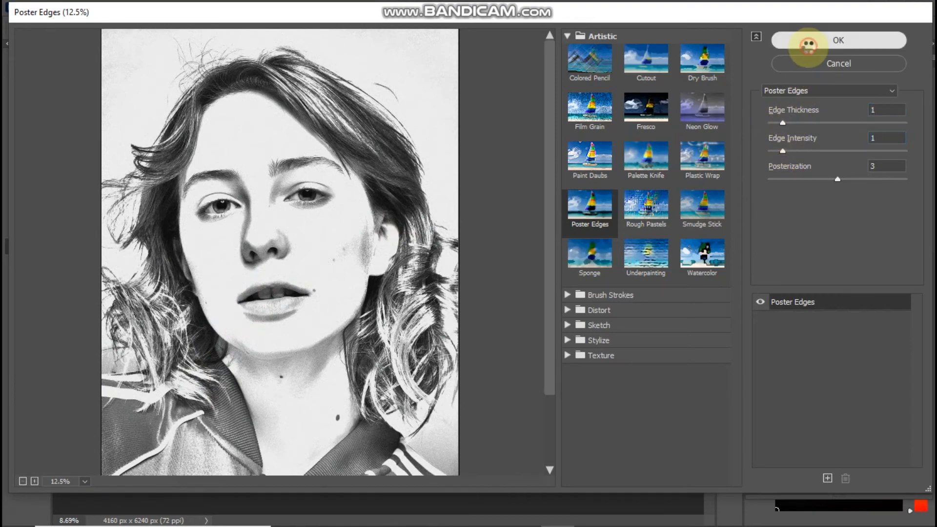
left_click_drag(373, 248, 400, 287)
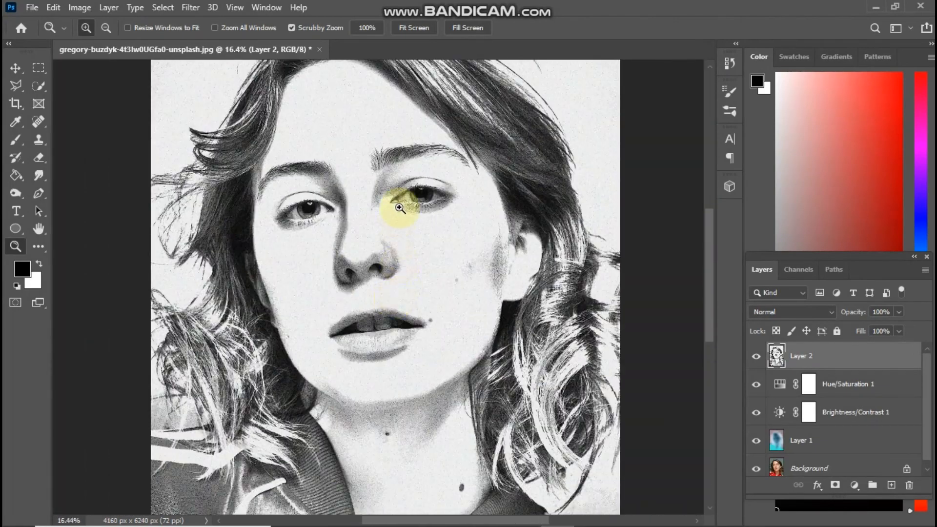
left_click(755, 357)
left_click(755, 356)
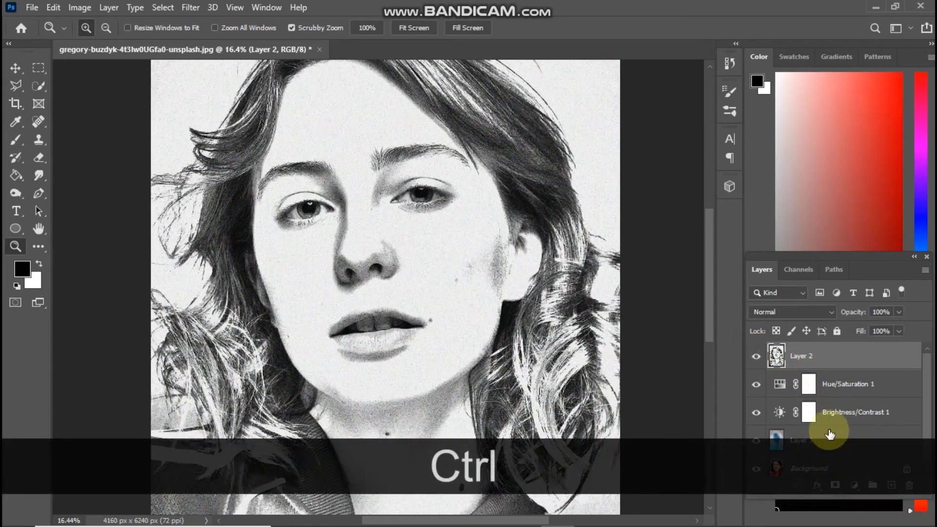
Merge Layer 2, both adjustment layers and Layer 1 into a single layer above the Background.
left_click(834, 412, "ctrl")
left_click(832, 385, "ctrl")
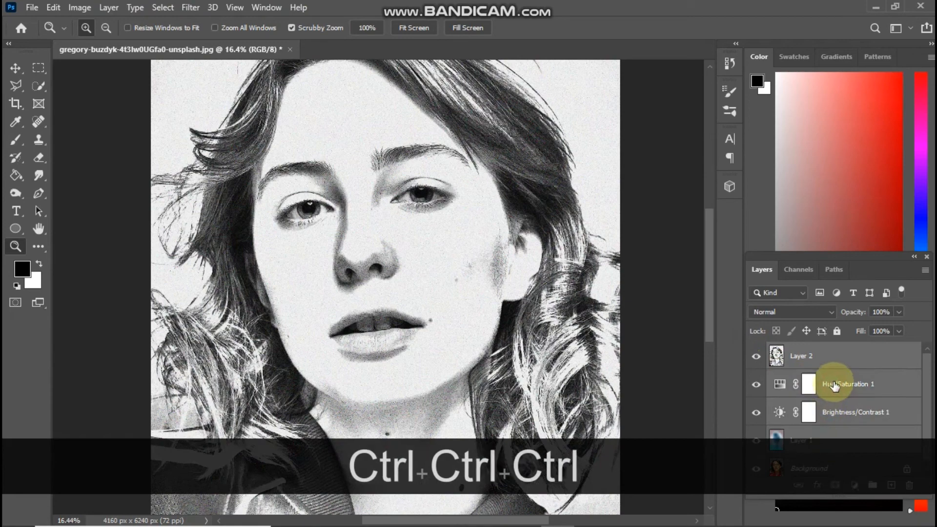
key("ctrl+e")
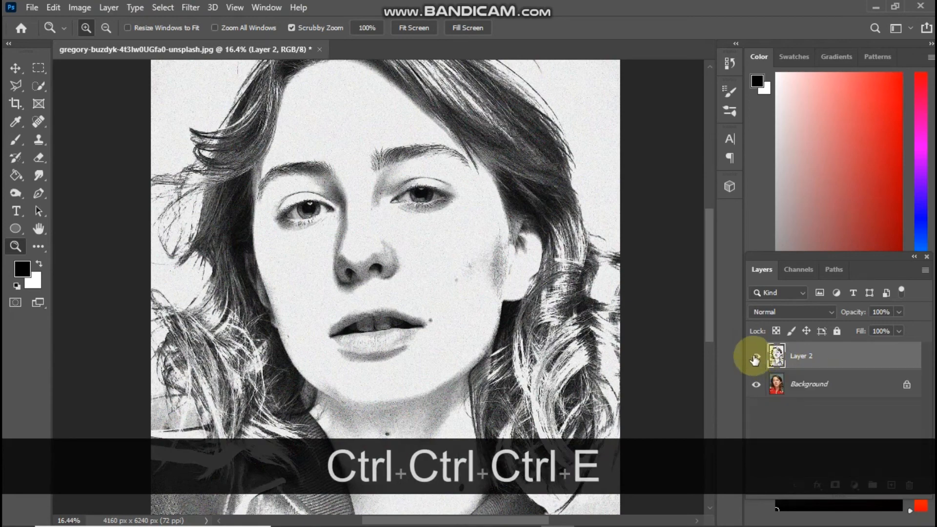
Compare the merged sketch layer with the original colour photo by hiding and showing it, and examine the whole portrait.
left_click(754, 357)
left_click(754, 359)
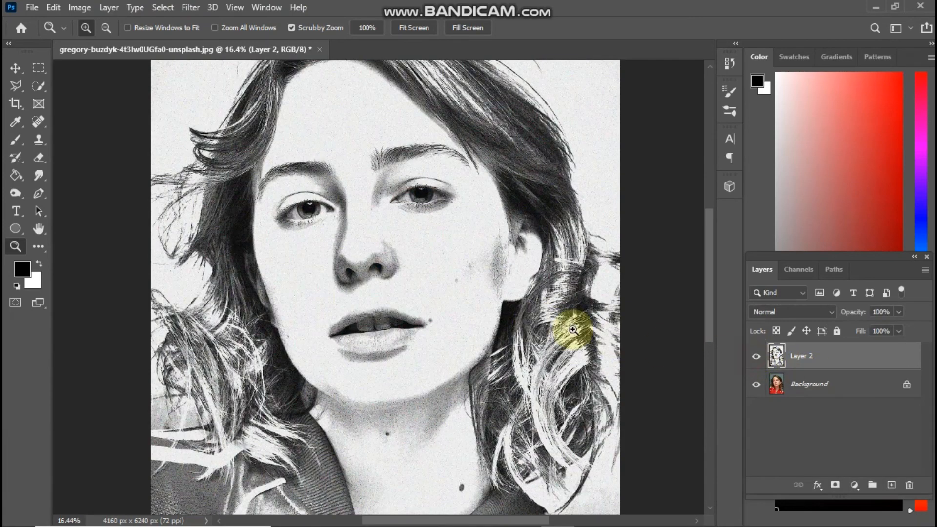
left_click_drag(527, 319, 518, 316)
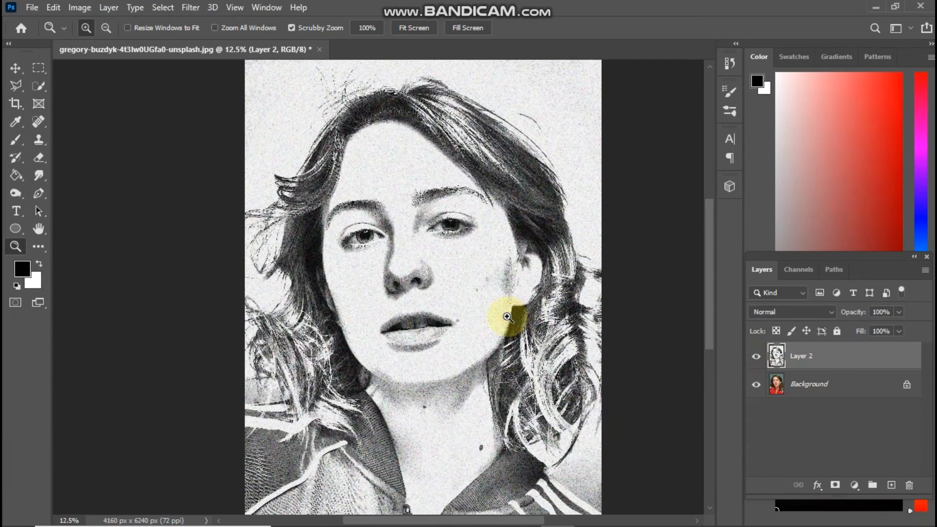
left_click(509, 281)
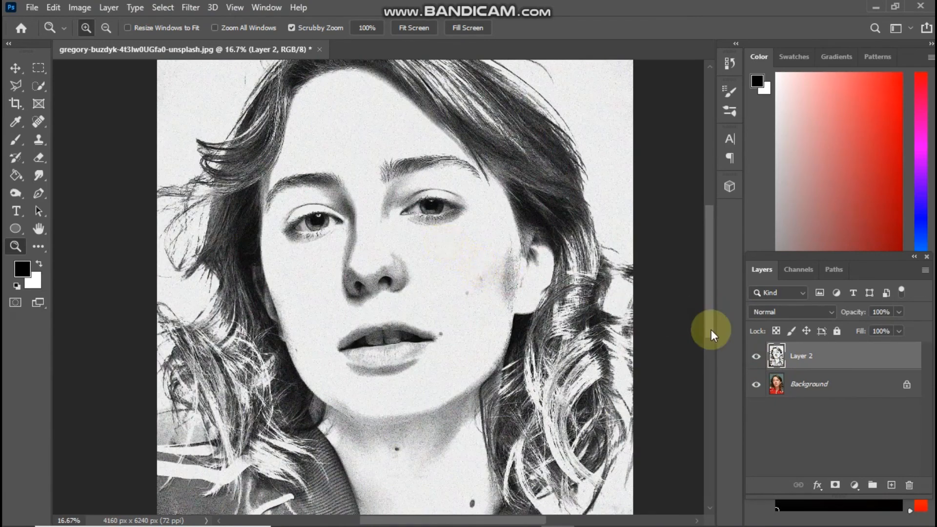
left_click(756, 359)
left_click(755, 362)
left_click(755, 362)
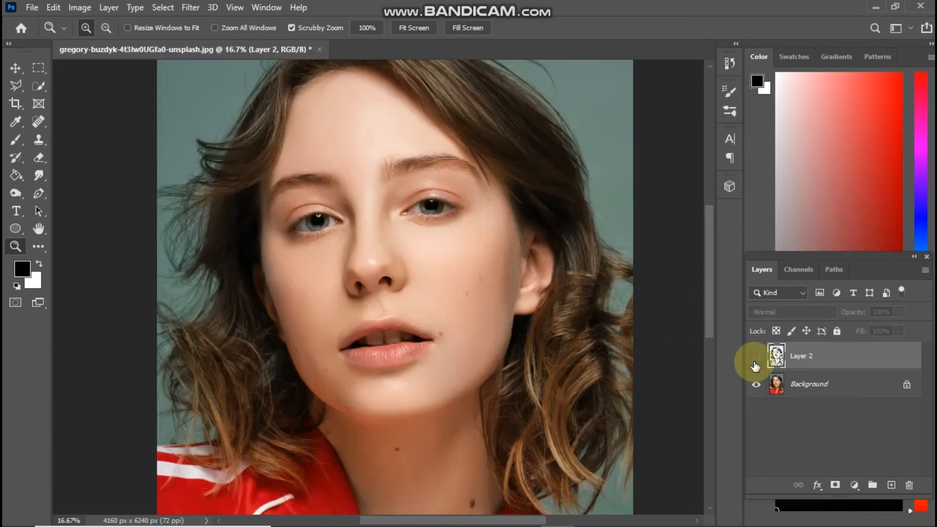
left_click(755, 365)
left_click_drag(575, 318, 507, 311)
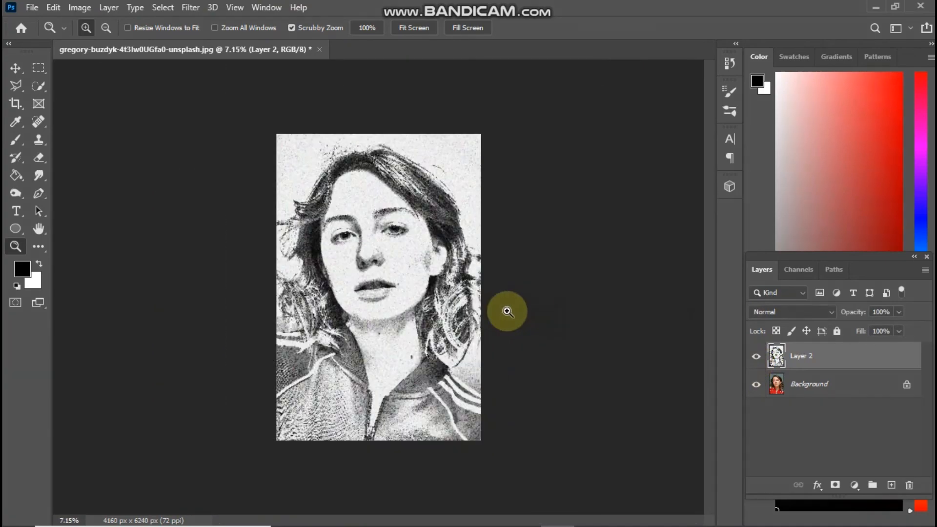